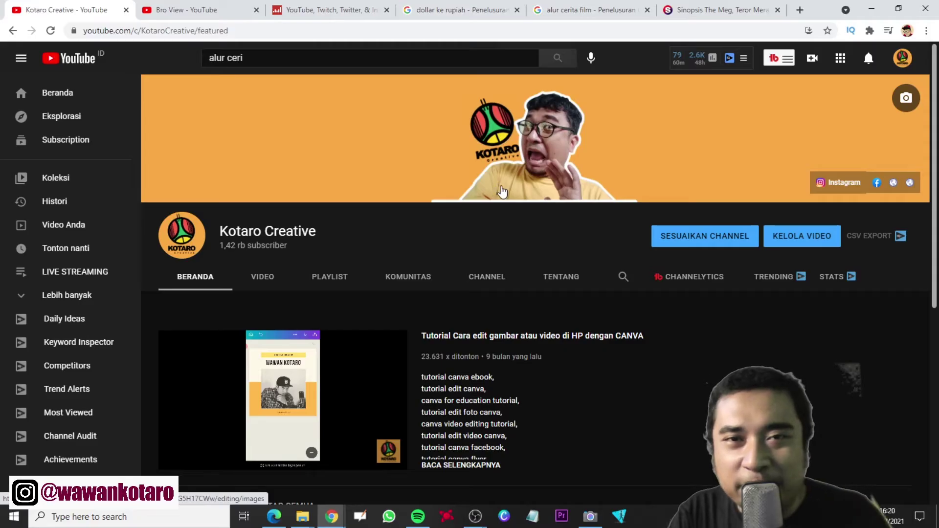
# Step: Scroll the channel's Beranda tab down to the featured Canva tutorial and Upload populer row
pyautogui.scroll(-4, 509, 190)
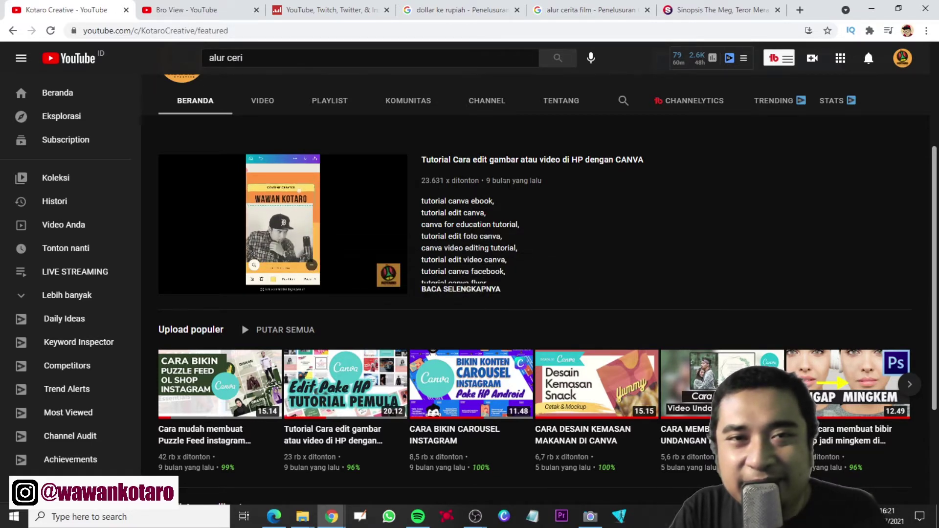
# Step: Switch to the Bro View channel tab and browse its videos
pyautogui.click(176, 16)
pyautogui.scroll(2, 239, 149)
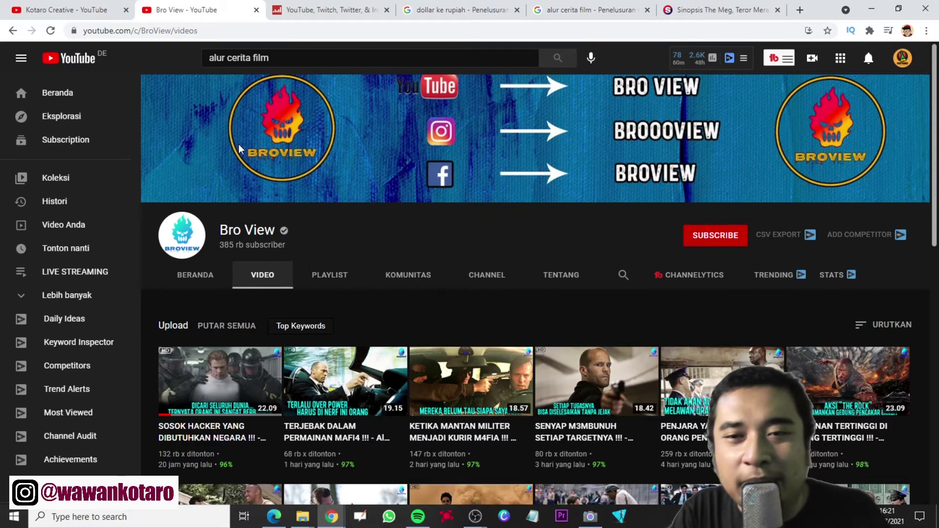
pyautogui.scroll(-3, 239, 149)
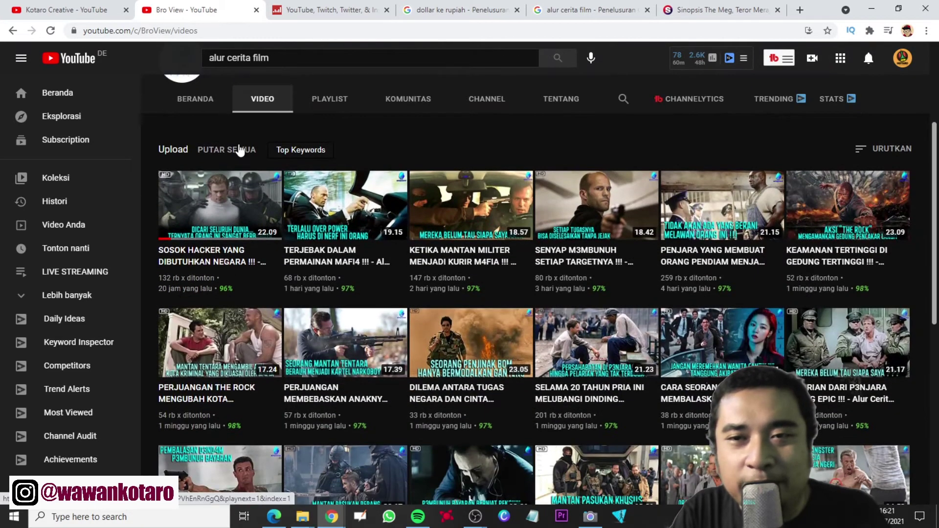
pyautogui.scroll(3, 240, 149)
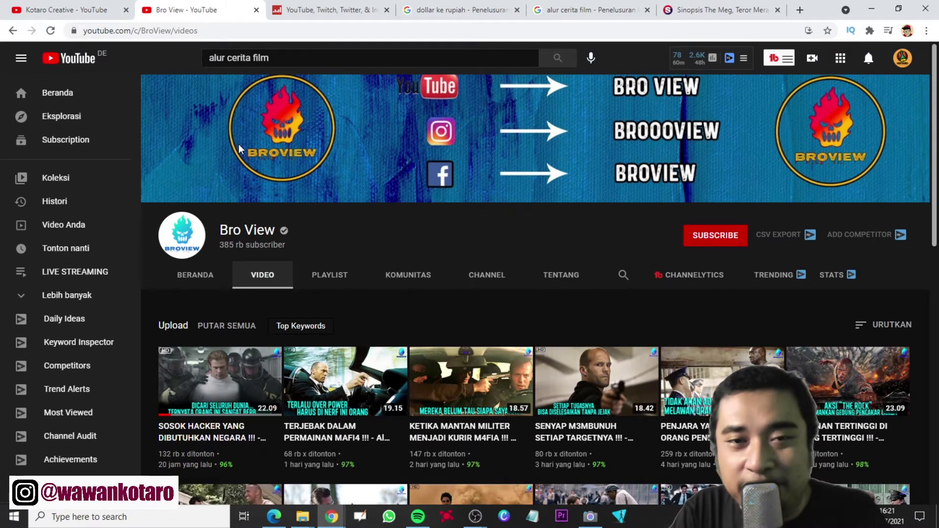
pyautogui.scroll(-1, 240, 149)
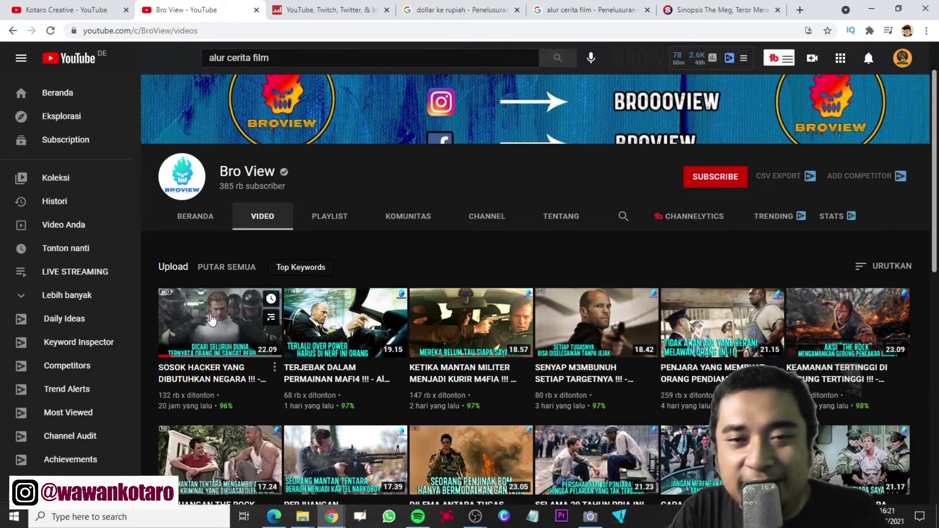
# Step: Play the newest video, muting and skipping the ad, then unmute and pause at 0:09
pyautogui.click(211, 320)
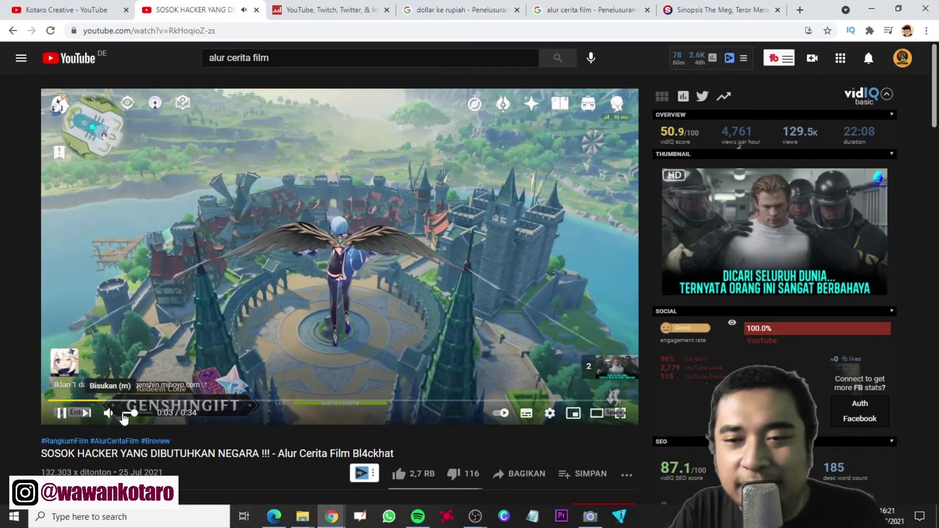
pyautogui.click(123, 413)
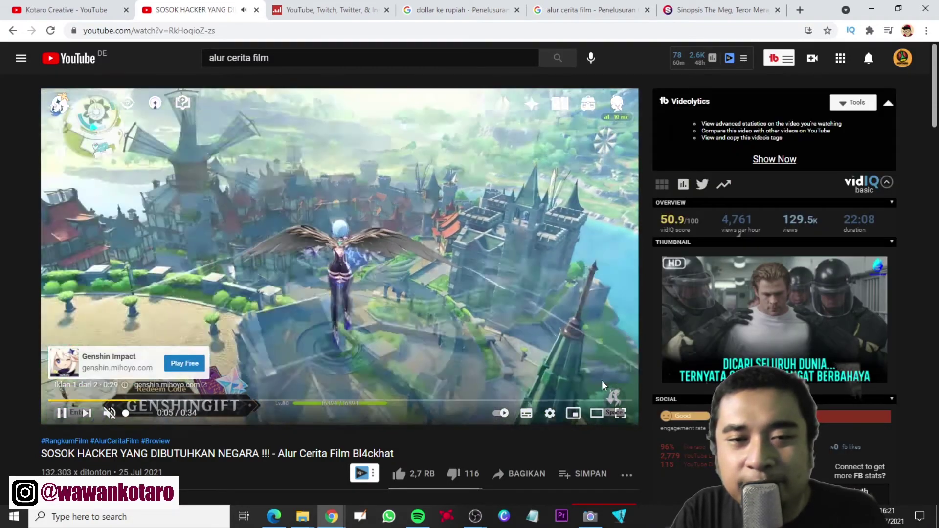
pyautogui.click(606, 379)
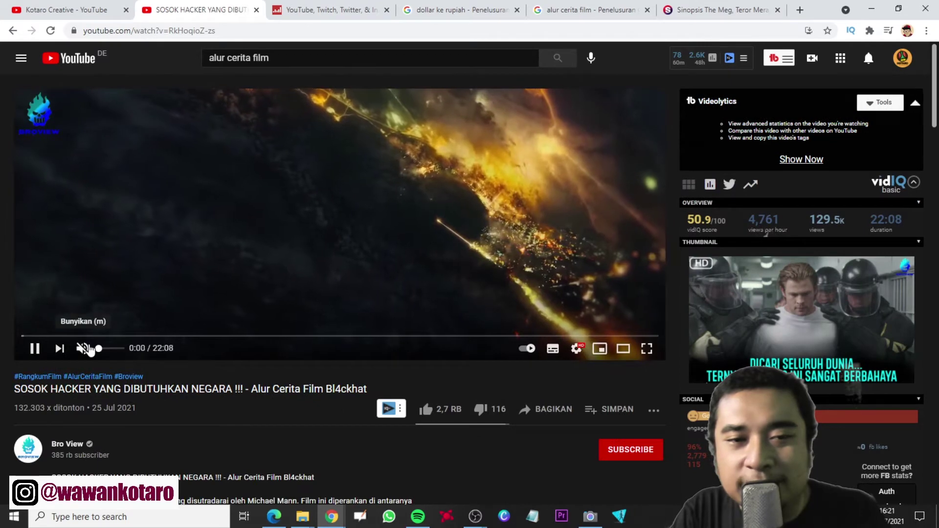
pyautogui.click(83, 348)
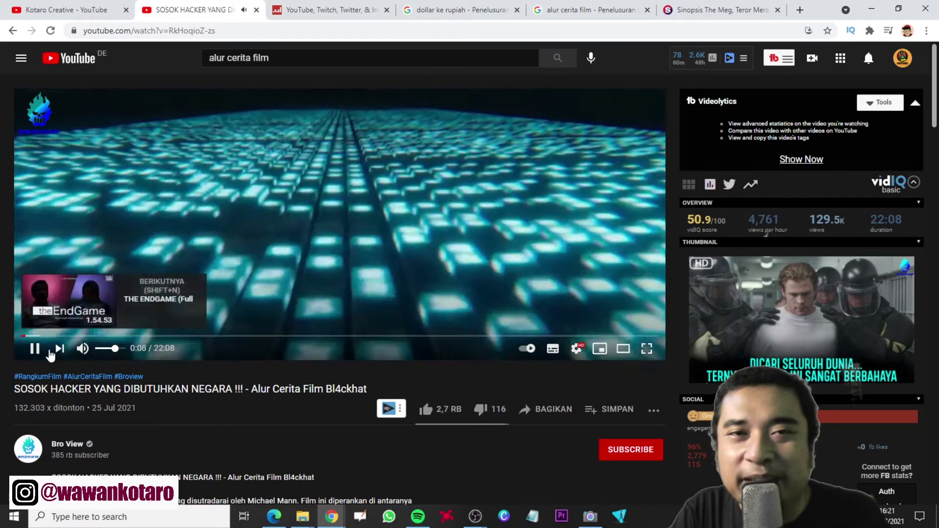
pyautogui.click(35, 348)
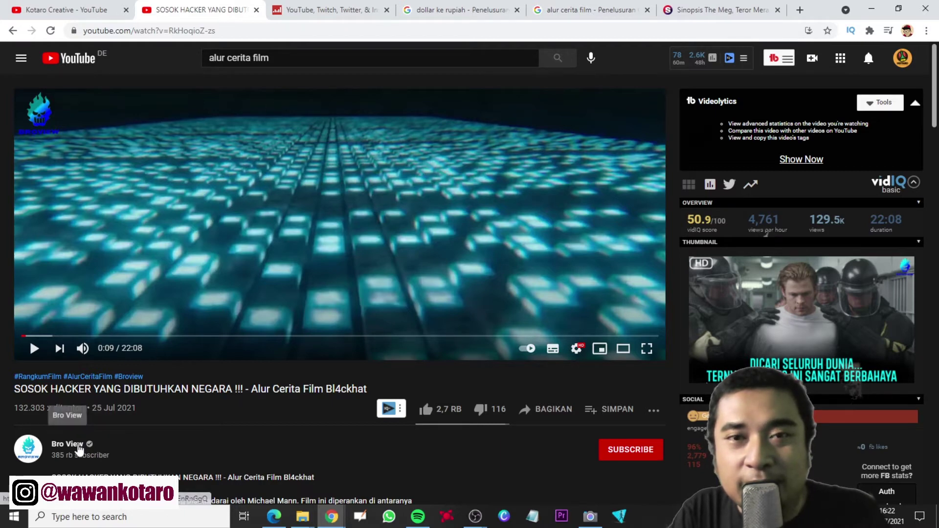
# Step: Look up Bro View on Social Blade and scroll to its $1.7K–$28K monthly earnings estimate
pyautogui.click(334, 15)
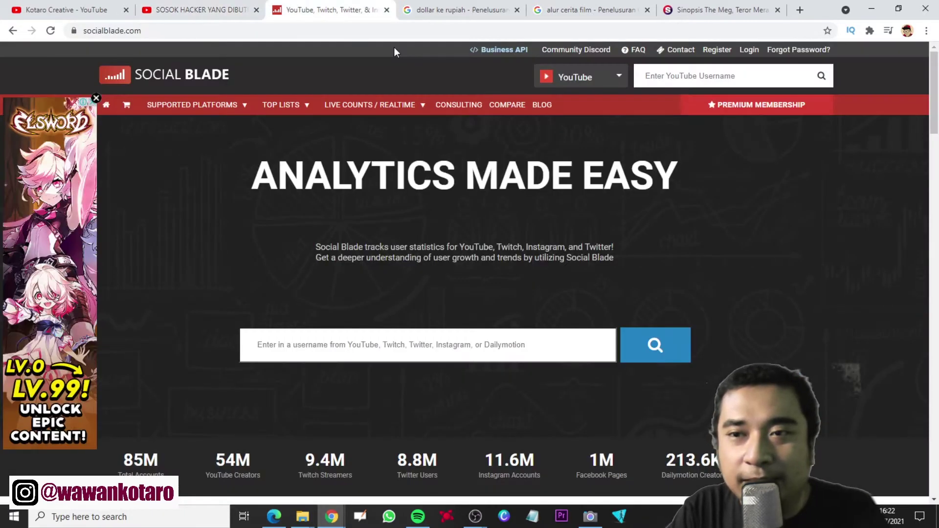
pyautogui.click(722, 78)
pyautogui.write('br')
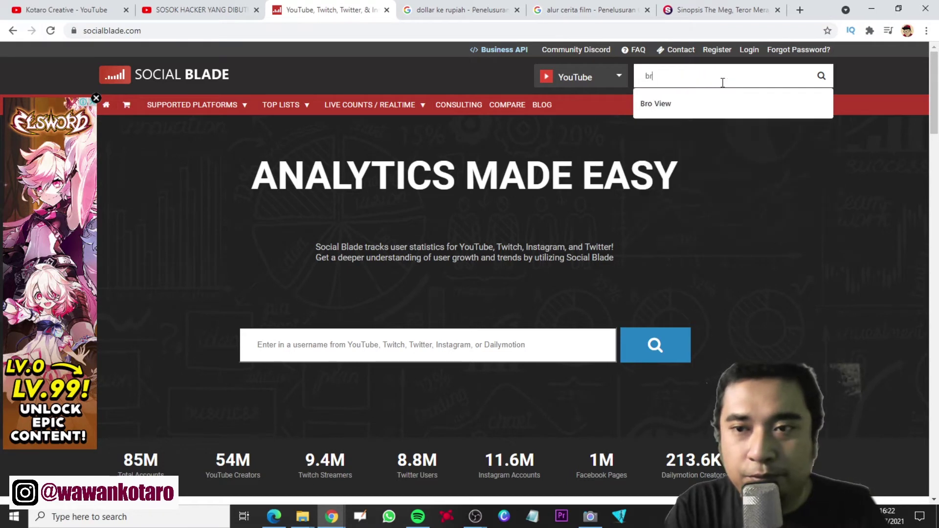
pyautogui.write('o View')
pyautogui.click(716, 102)
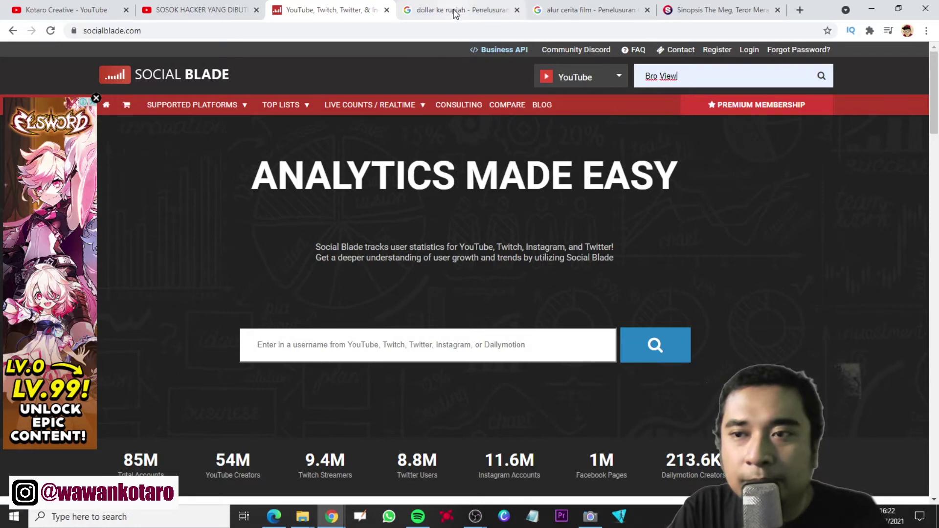
pyautogui.click(822, 79)
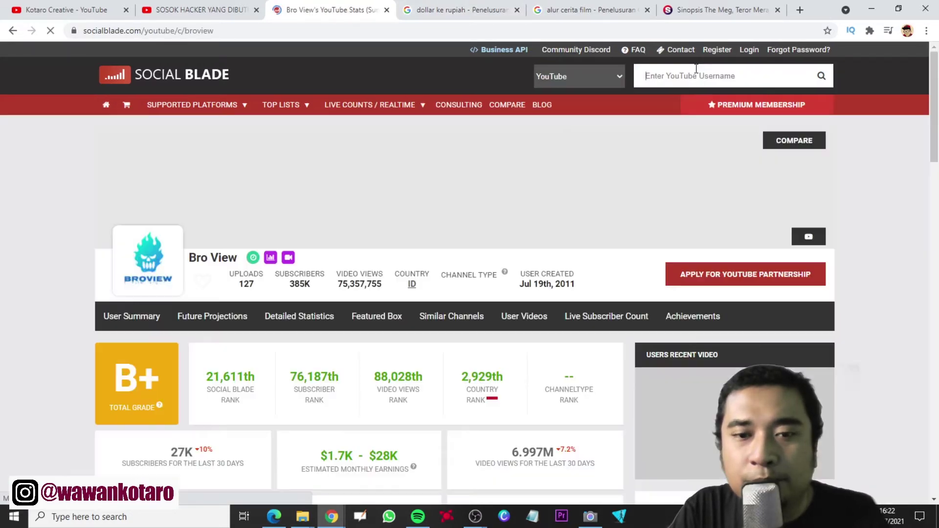
pyautogui.scroll(-5, 415, 202)
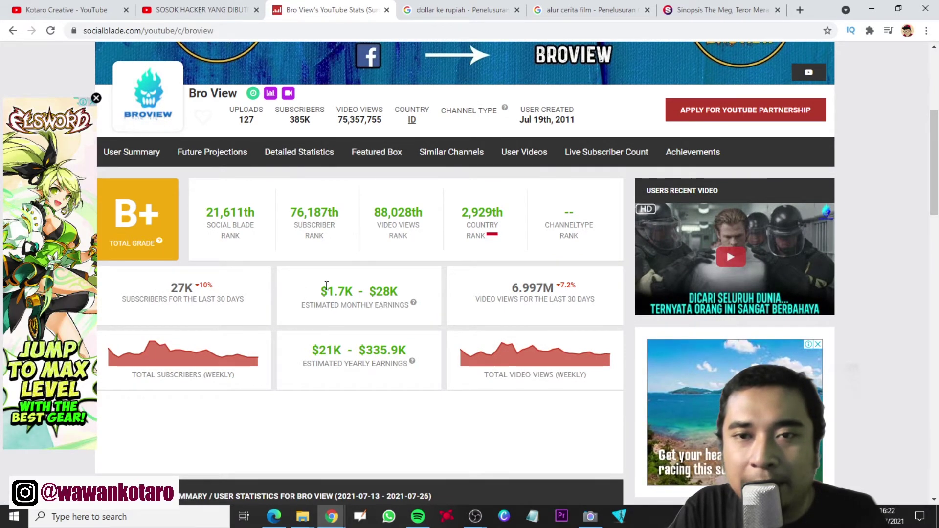
# Step: Convert 1700 US dollars to rupiah in Google's converter, giving 24,640,565 IDR
pyautogui.click(457, 11)
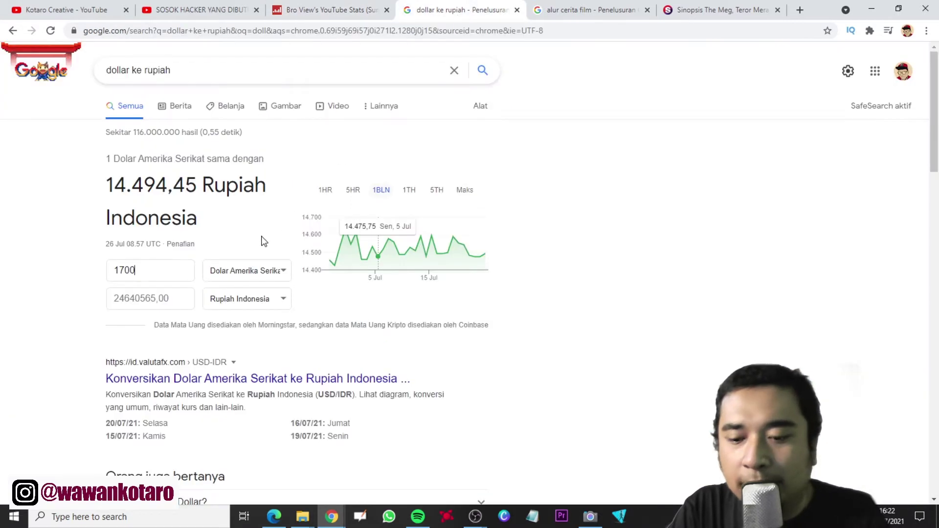
pyautogui.moveTo(156, 275); pyautogui.dragTo(88, 281)
pyautogui.press('BackSpace')
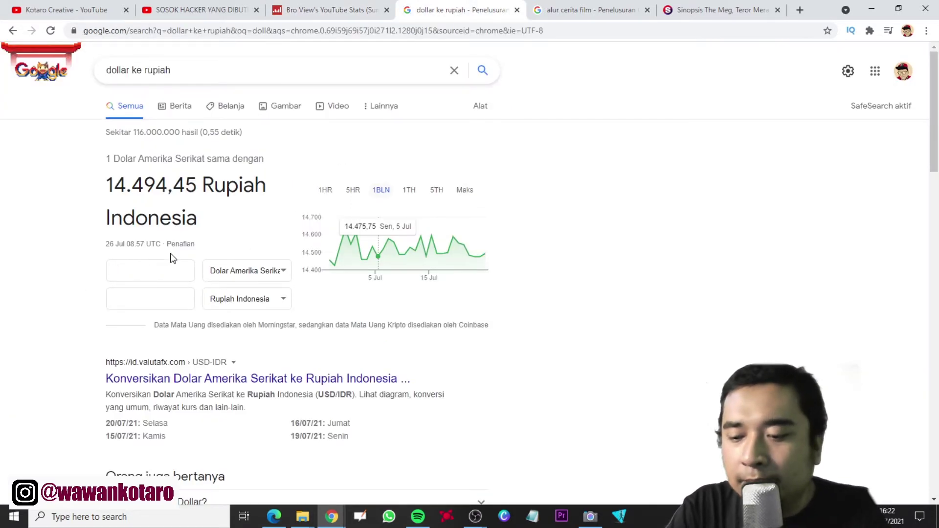
pyautogui.write('1700')
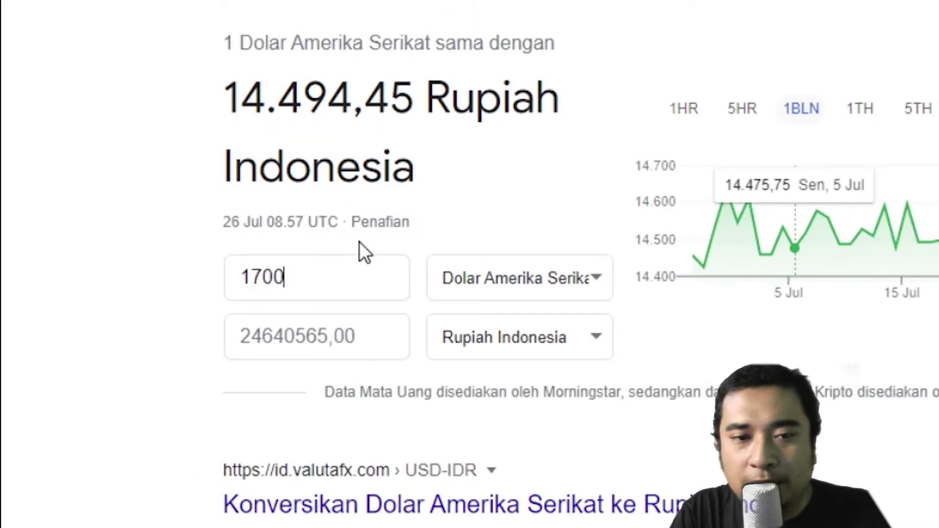
pyautogui.click(433, 208)
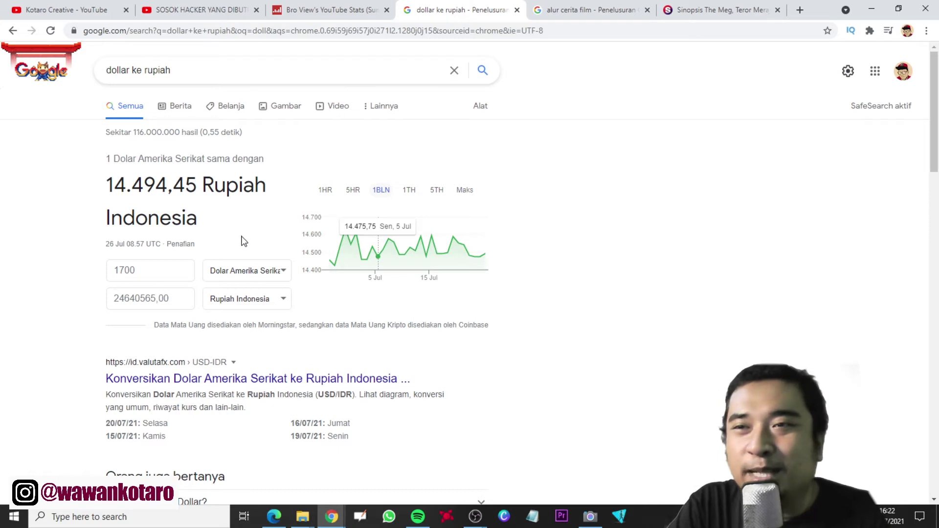
# Step: Search 'notevibes indonesia' in a new tab, open Notevibes, hit Error 1020, and go back
pyautogui.click(800, 10)
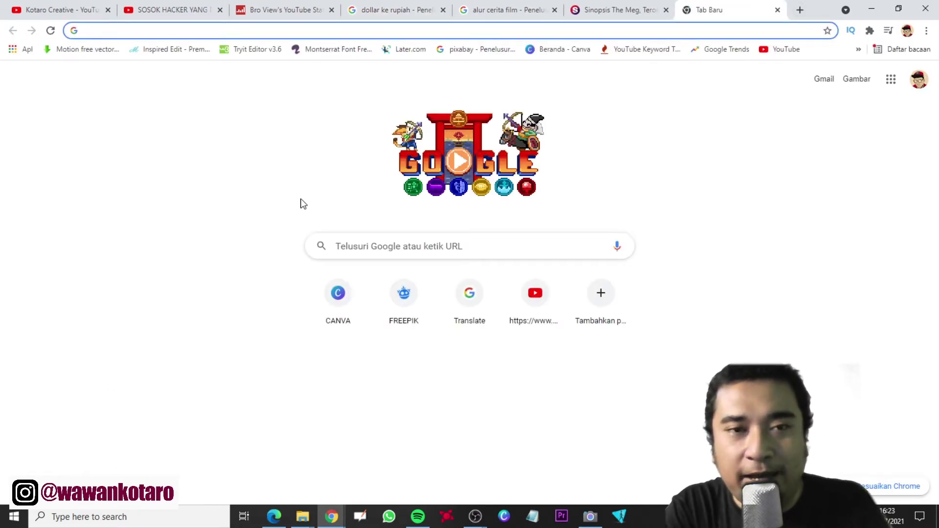
pyautogui.write('notw')
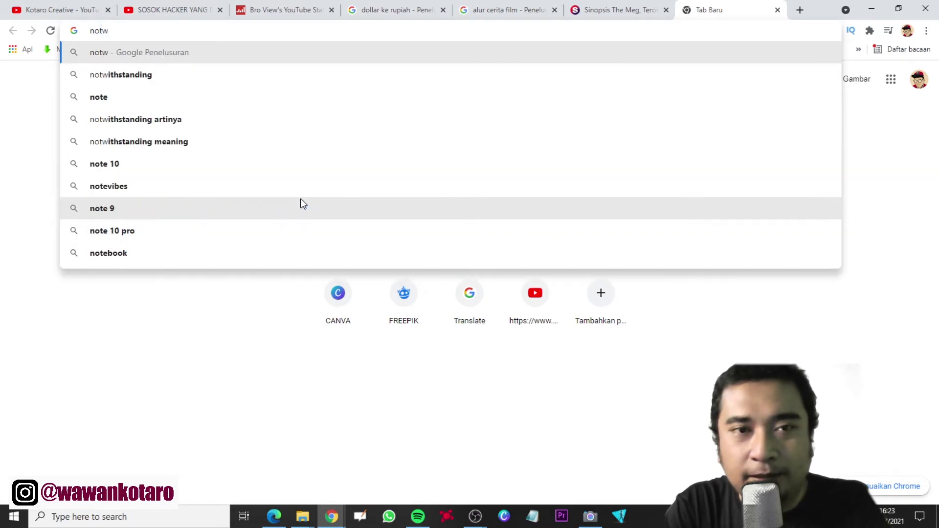
pyautogui.press('BackSpace')
pyautogui.write('e')
pyautogui.press('Return')
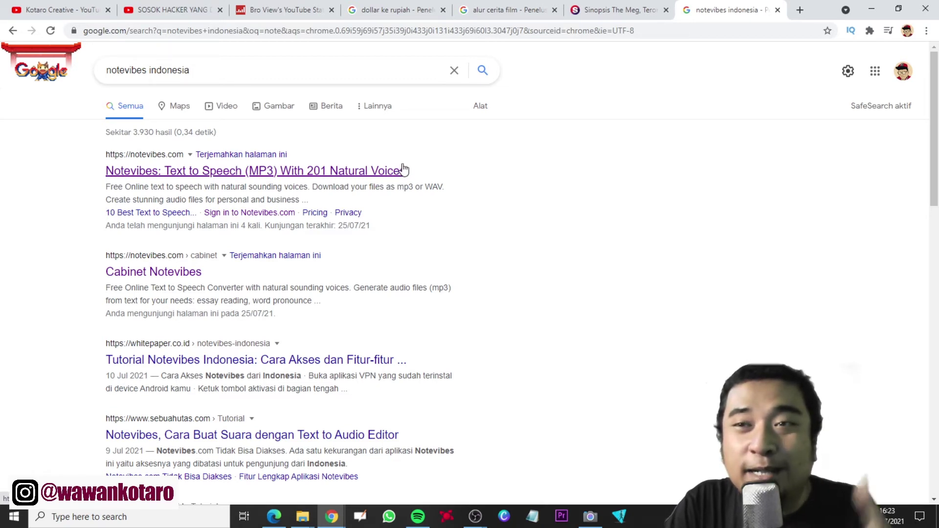
pyautogui.click(321, 172)
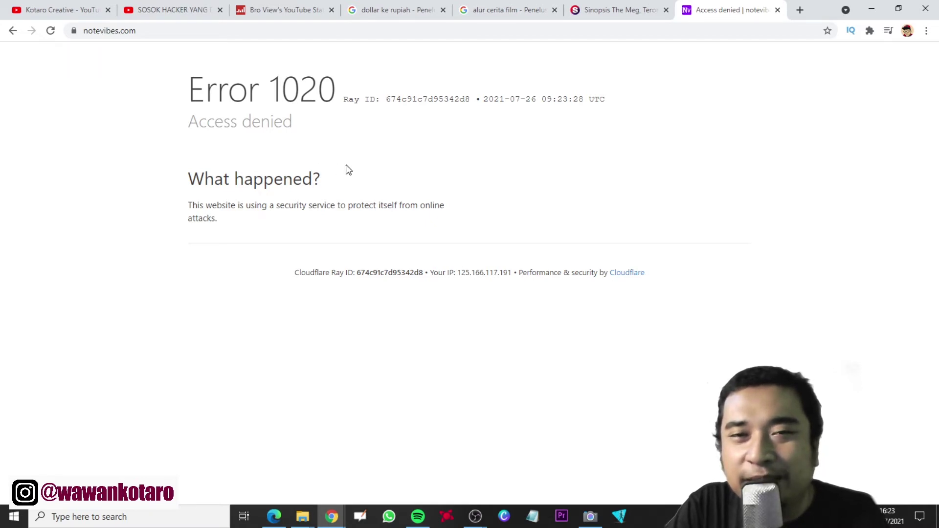
pyautogui.click(14, 32)
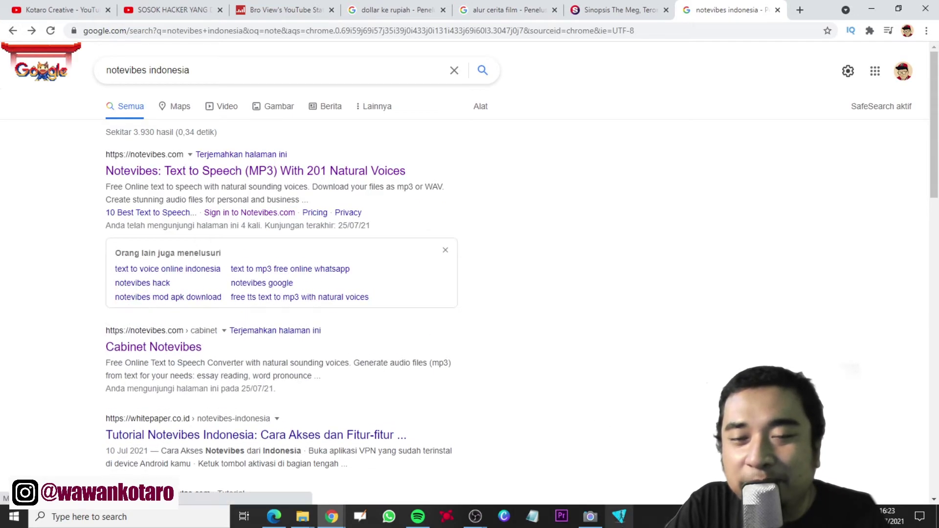
# Step: Connect hide.me VPN to the free Unlimited FREE location and minimize its window
pyautogui.click(624, 524)
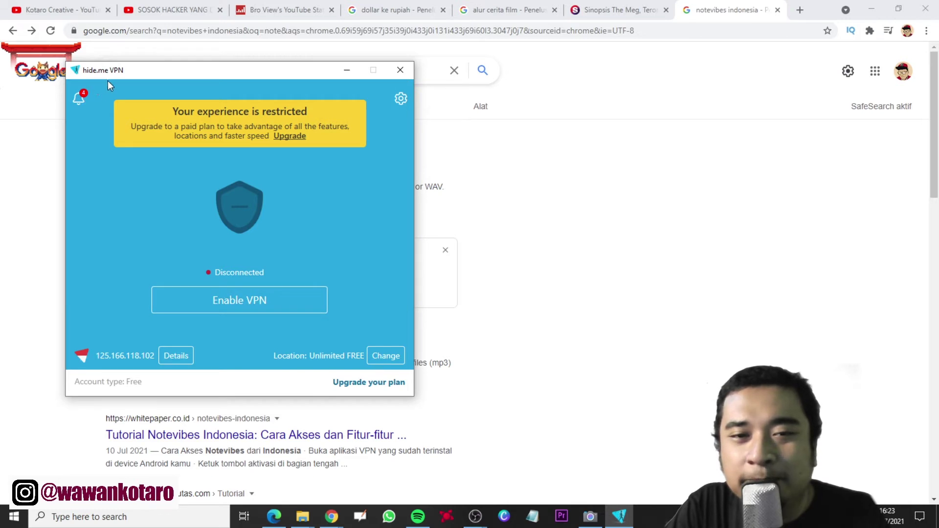
pyautogui.click(280, 309)
pyautogui.click(202, 304)
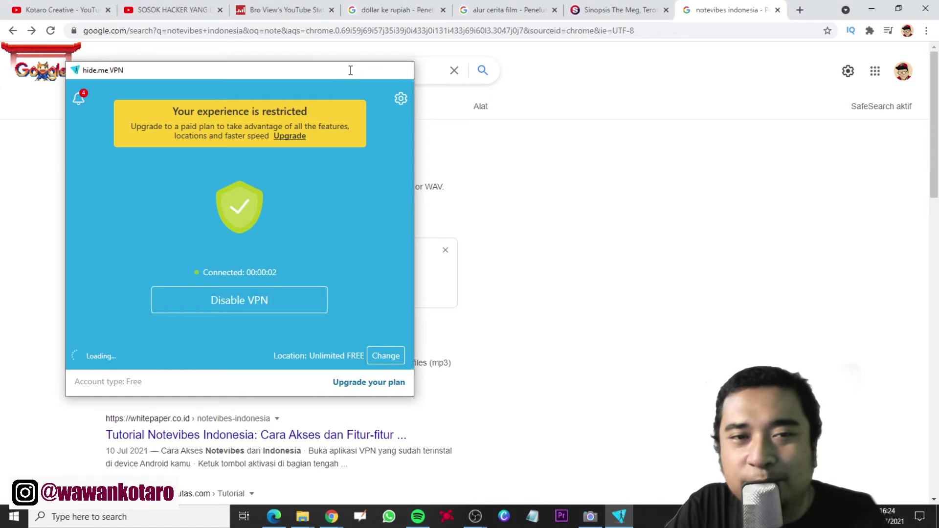
pyautogui.click(346, 70)
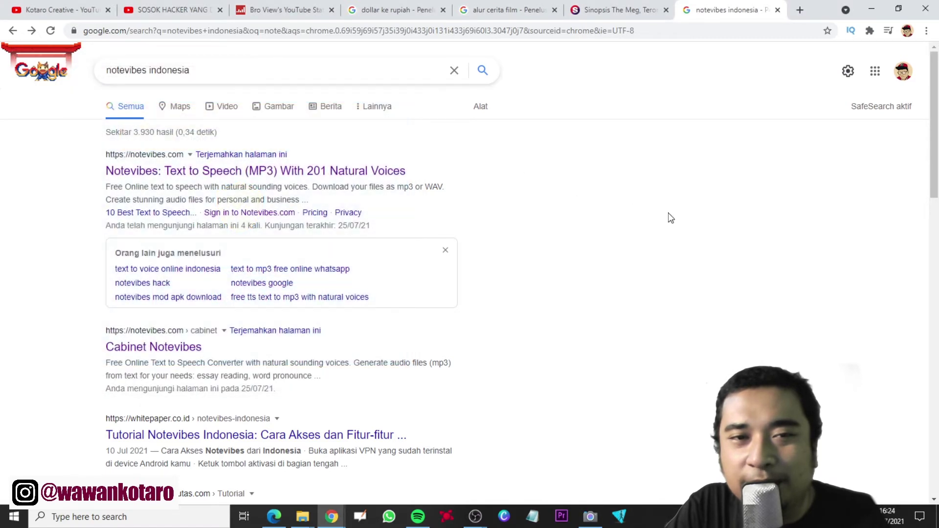
# Step: Open the Notevibes site and sign in with a Google account
pyautogui.click(226, 174)
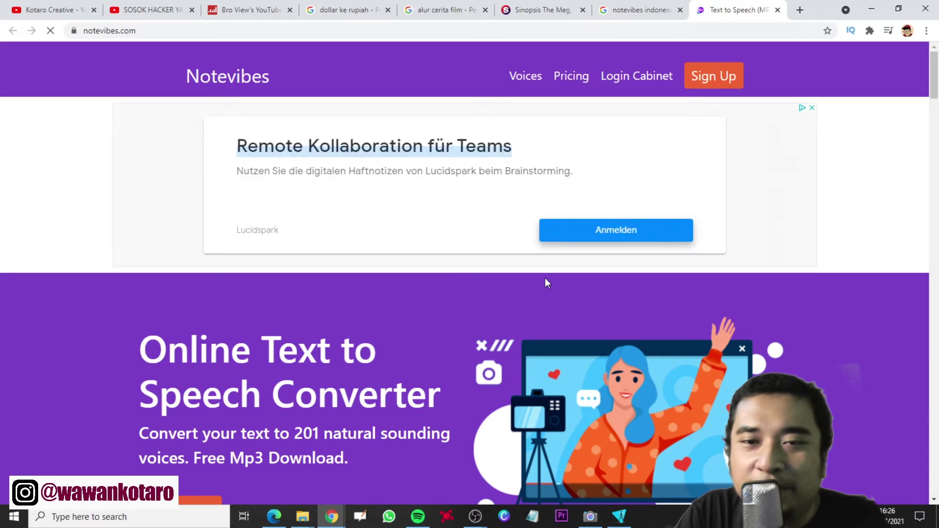
pyautogui.scroll(-3, 506, 272)
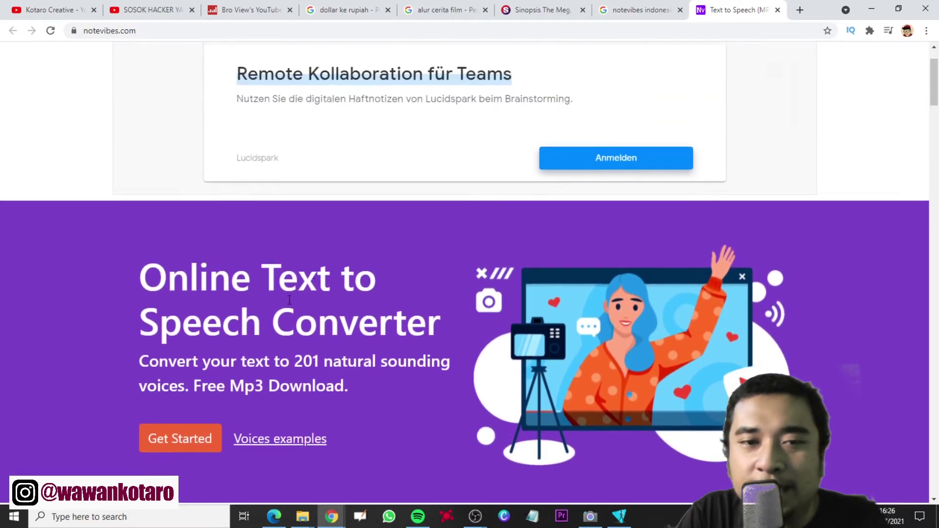
pyautogui.scroll(-3, 199, 318)
pyautogui.scroll(4, 163, 225)
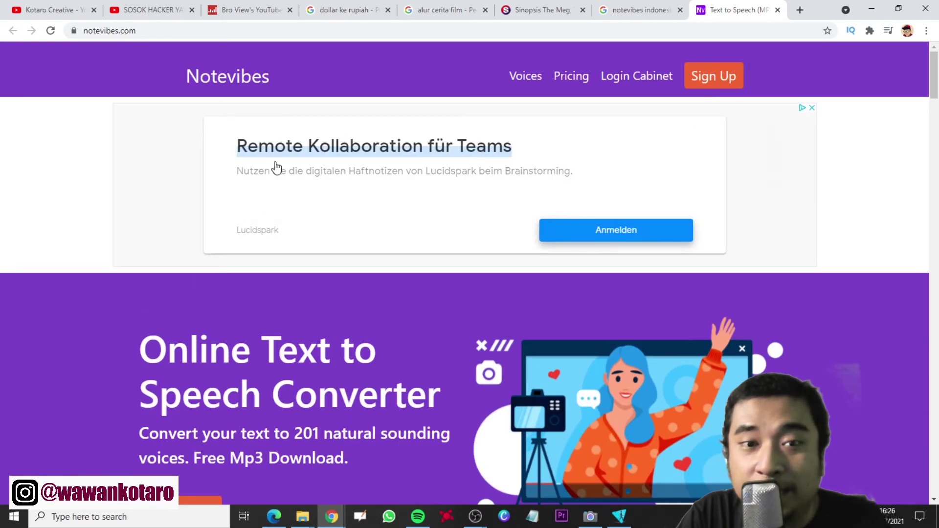
pyautogui.scroll(-4, 255, 220)
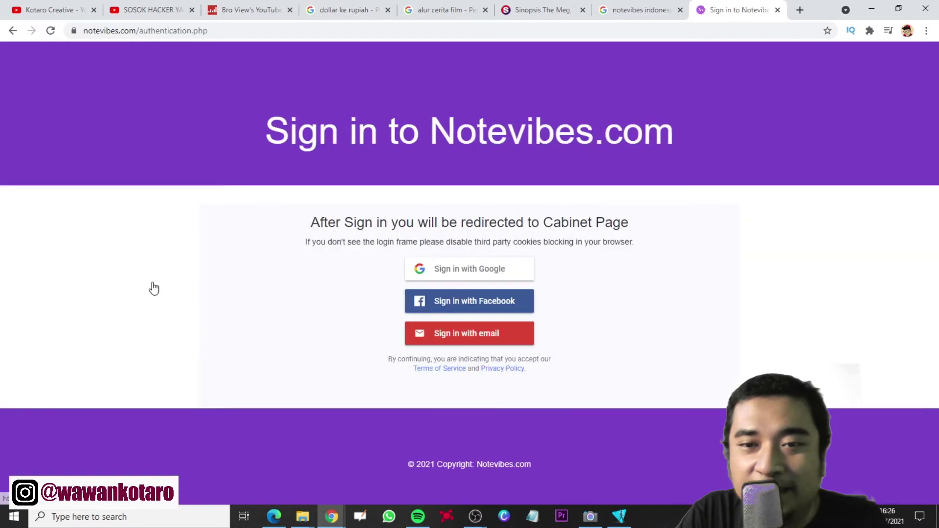
pyautogui.click(444, 272)
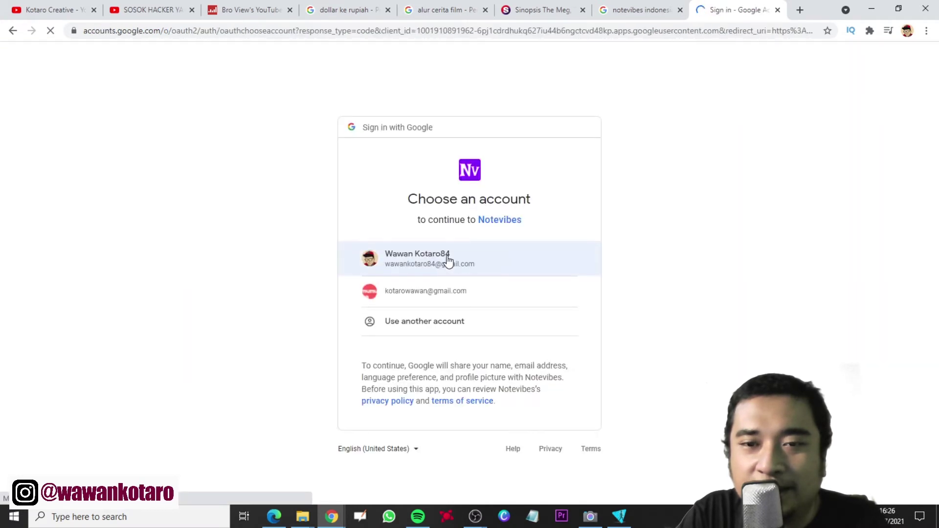
pyautogui.click(447, 297)
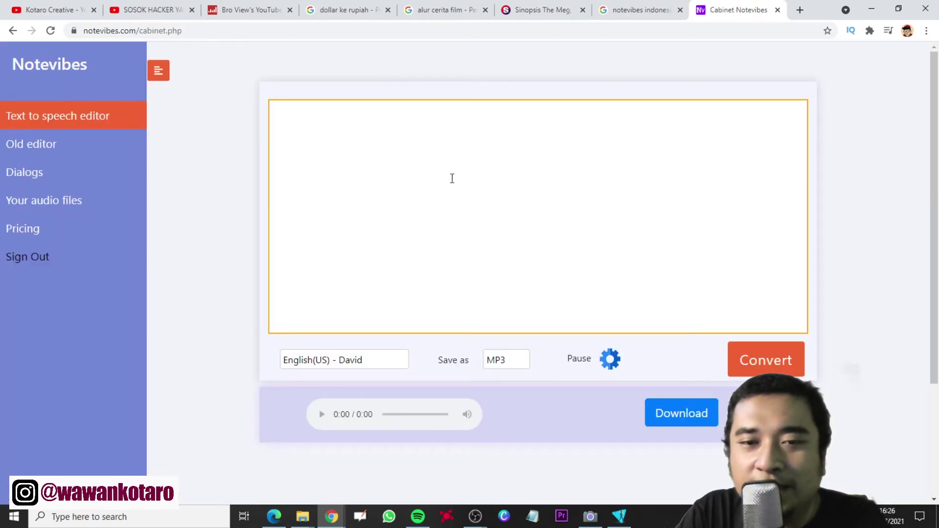
# Step: Set the Notevibes voice to Indonesian - Kevin
pyautogui.click(307, 368)
pyautogui.scroll(-10, 316, 269)
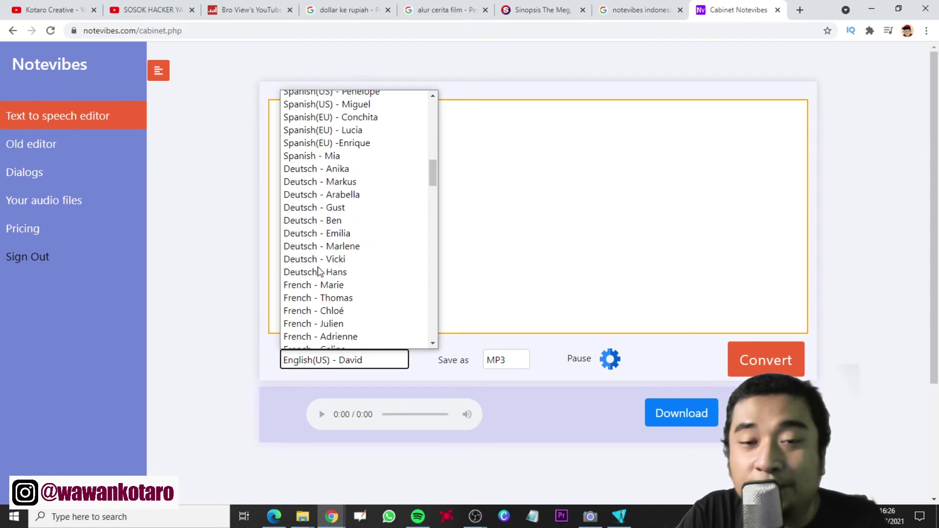
pyautogui.scroll(-5, 317, 271)
pyautogui.scroll(-3, 319, 272)
pyautogui.scroll(-5, 320, 272)
pyautogui.scroll(-2, 320, 272)
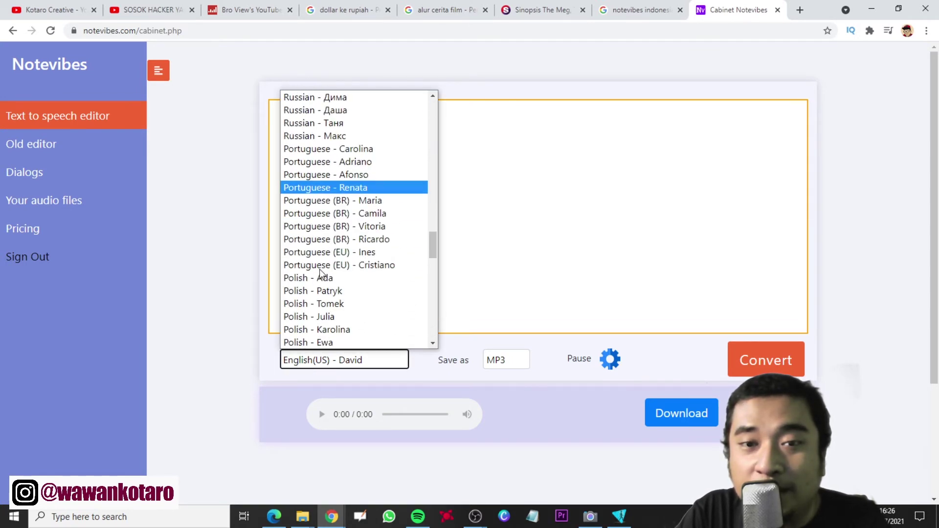
pyautogui.scroll(-10, 321, 274)
pyautogui.scroll(-5, 321, 274)
pyautogui.scroll(-5, 321, 273)
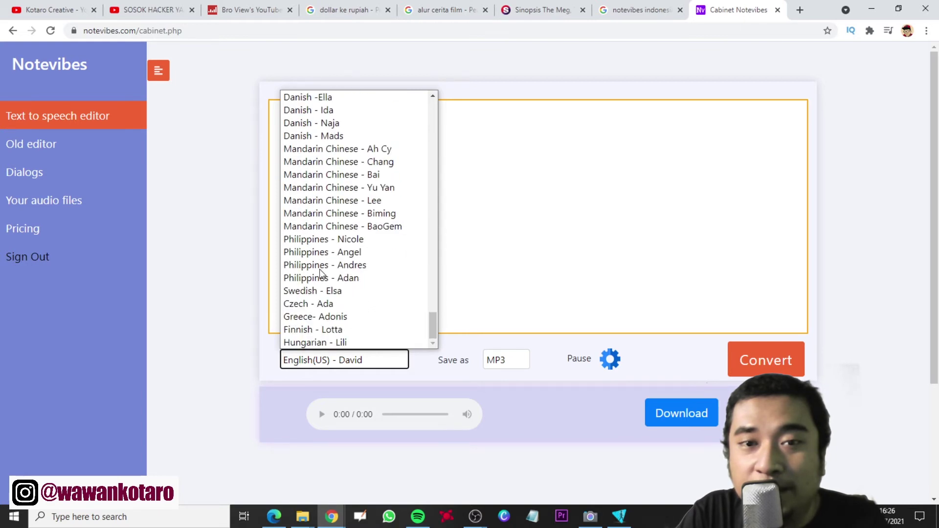
pyautogui.scroll(3, 345, 330)
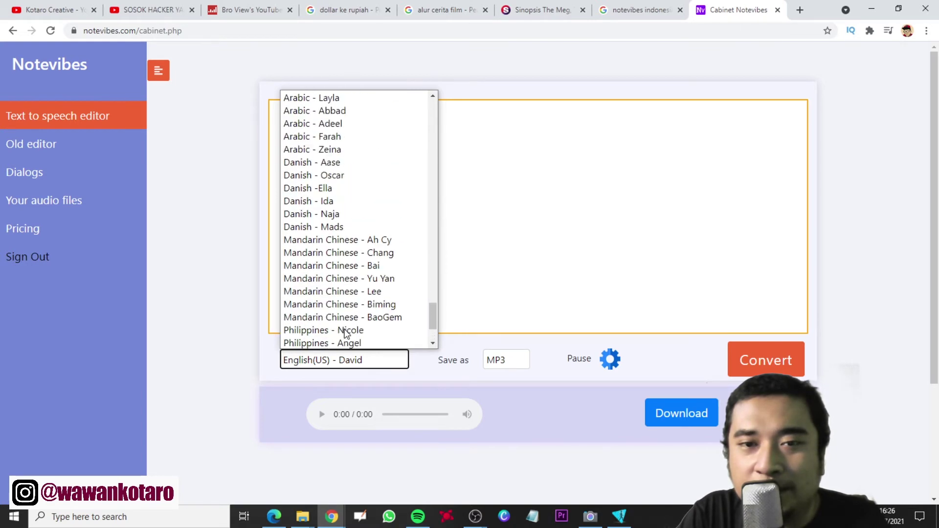
pyautogui.scroll(4, 347, 334)
pyautogui.scroll(6, 337, 307)
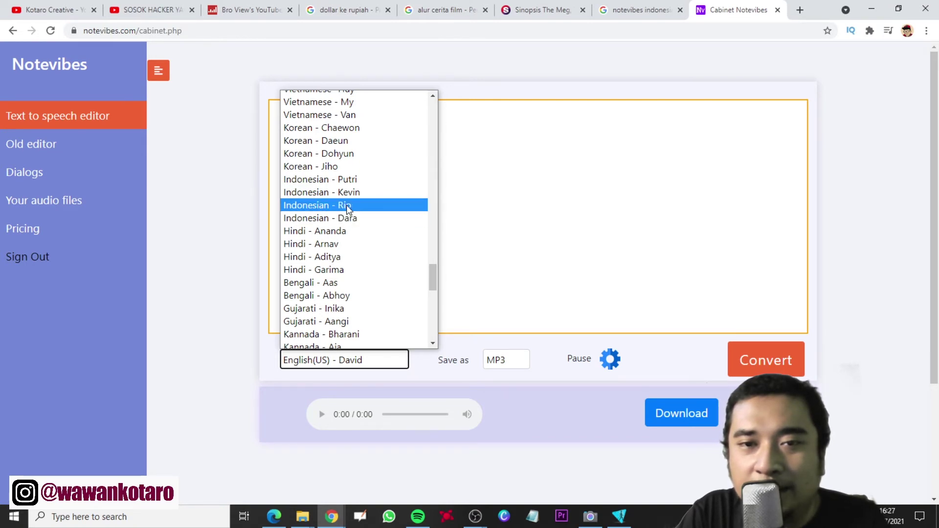
pyautogui.click(348, 197)
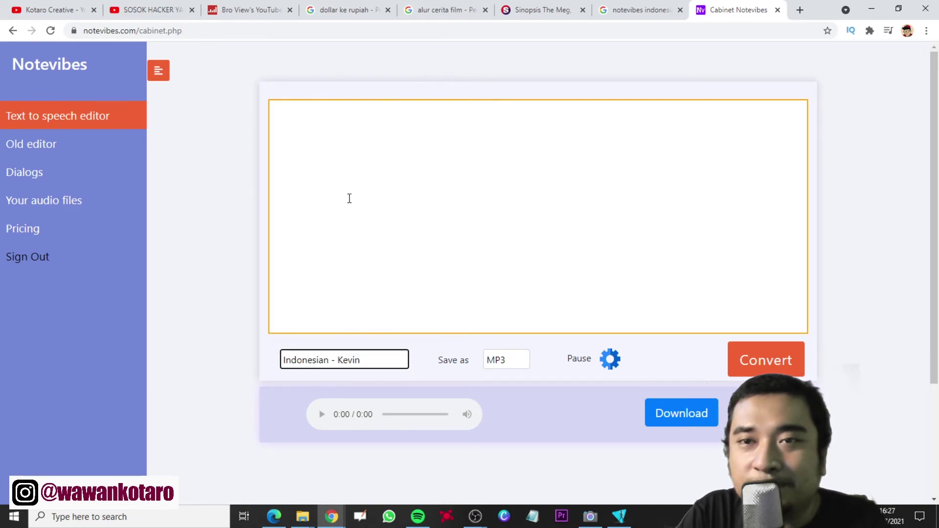
# Step: Copy The Meg synopsis paragraph from the suara.com article and return to Notevibes
pyautogui.click(443, 11)
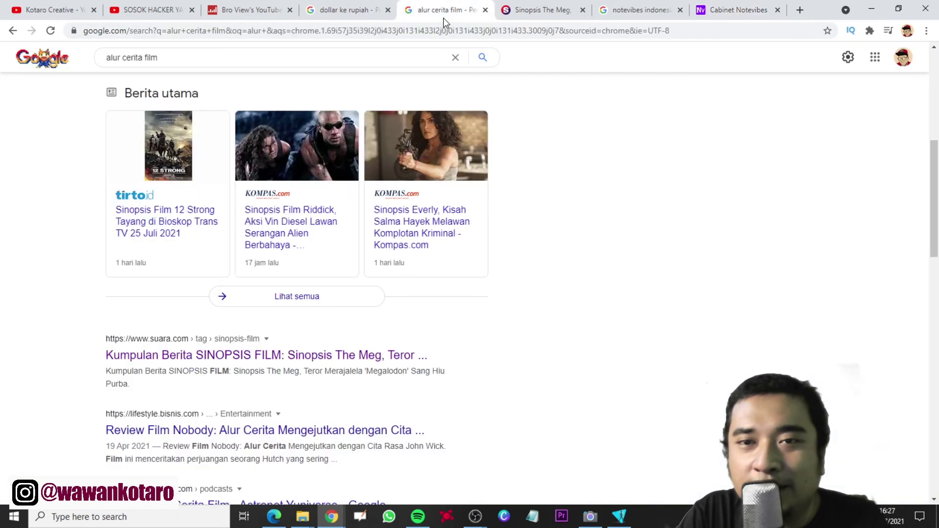
pyautogui.click(529, 15)
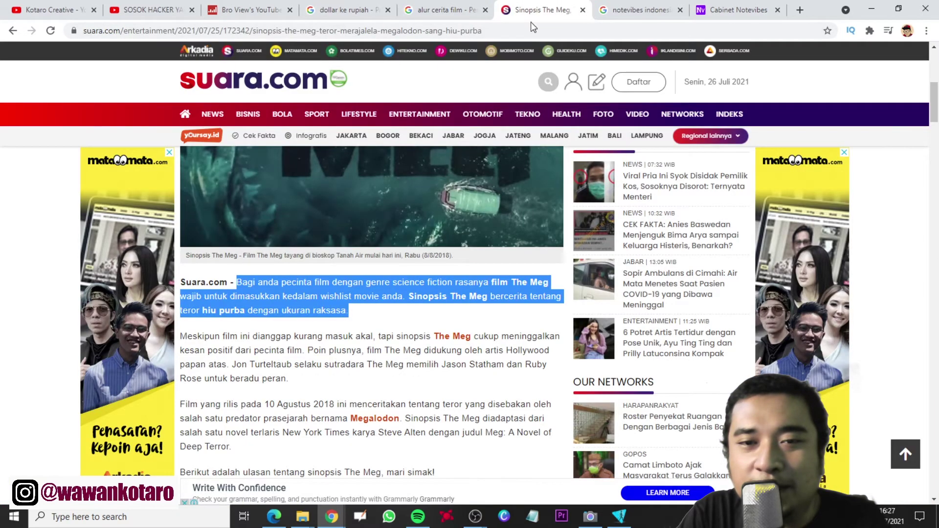
pyautogui.rightClick(341, 277)
pyautogui.click(359, 286)
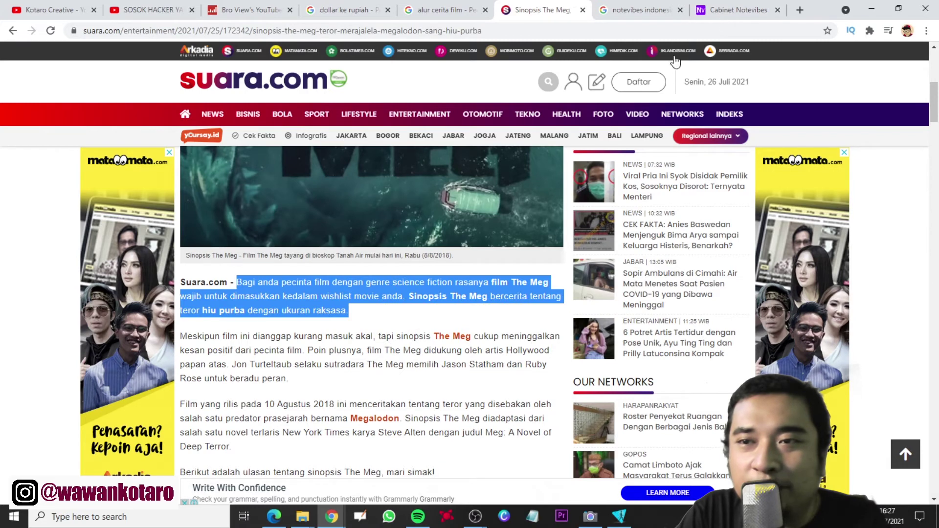
pyautogui.click(739, 11)
# Step: Paste The Meg synopsis into the editor and convert it to speech with Indonesian - Kevin
pyautogui.click(294, 115)
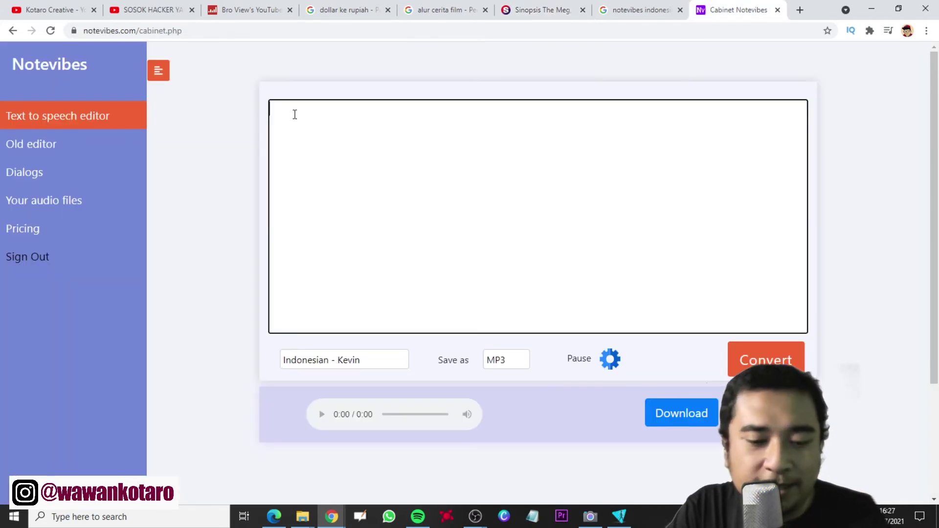
pyautogui.hotkey('ctrl', 'v')
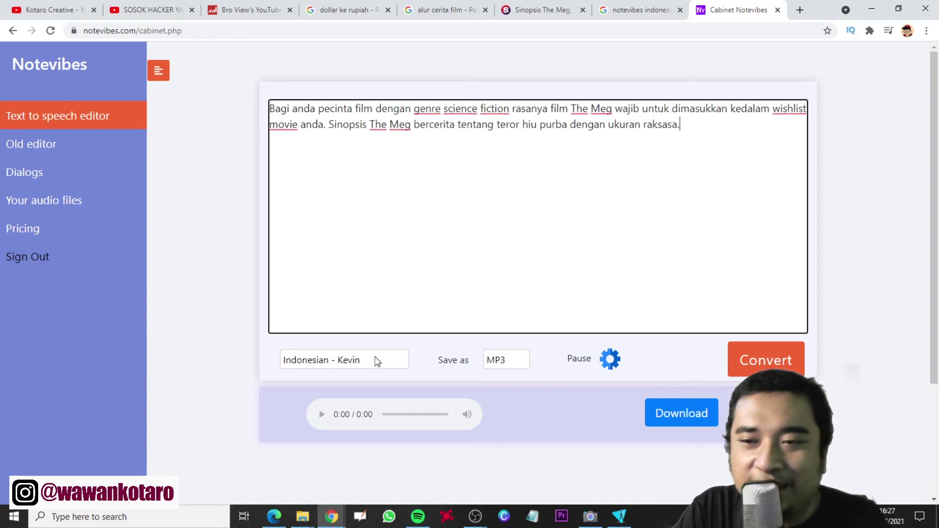
pyautogui.click(755, 360)
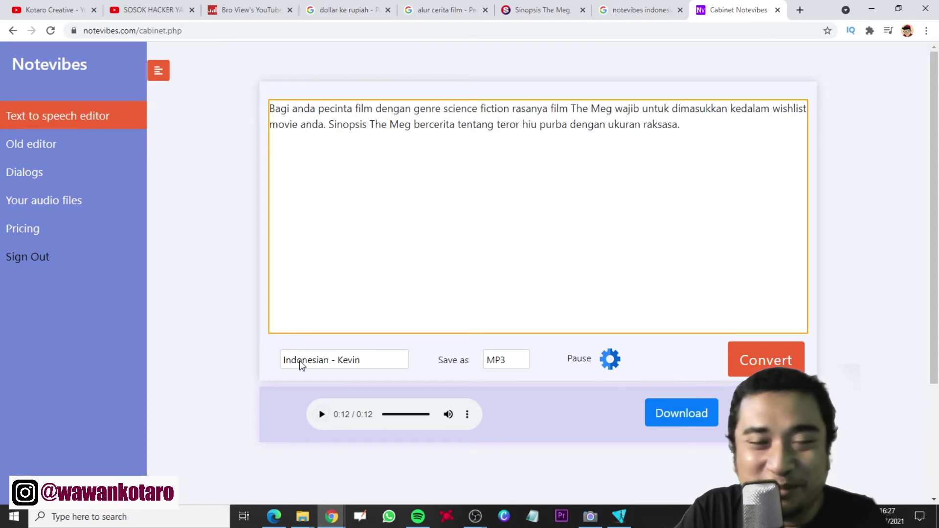
# Step: Re-convert the synopsis with the Indonesian - Putri voice, then pause the clip
pyautogui.click(348, 365)
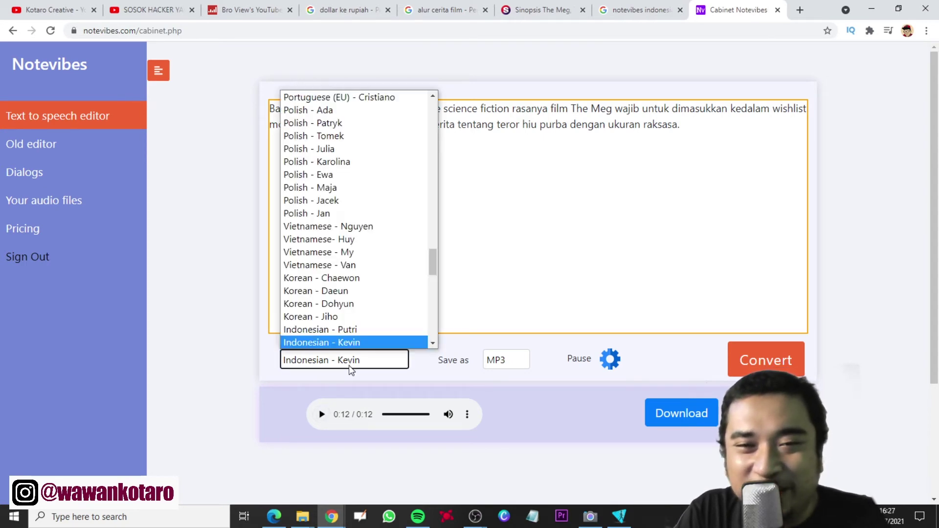
pyautogui.scroll(-3, 357, 329)
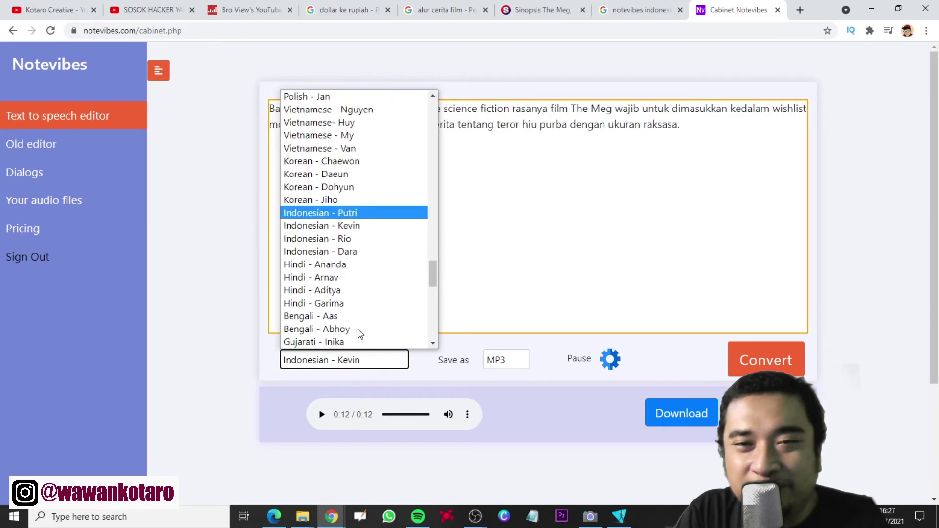
pyautogui.click(377, 213)
pyautogui.click(742, 367)
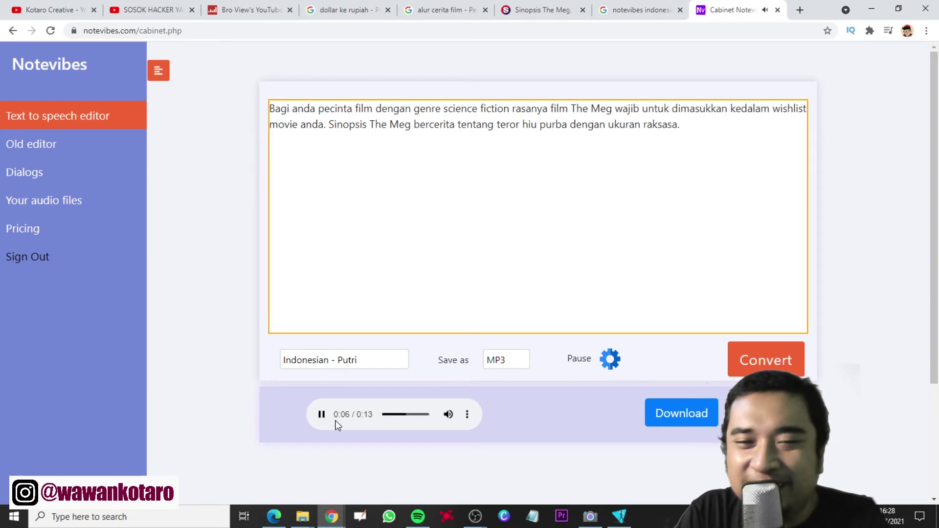
pyautogui.click(323, 414)
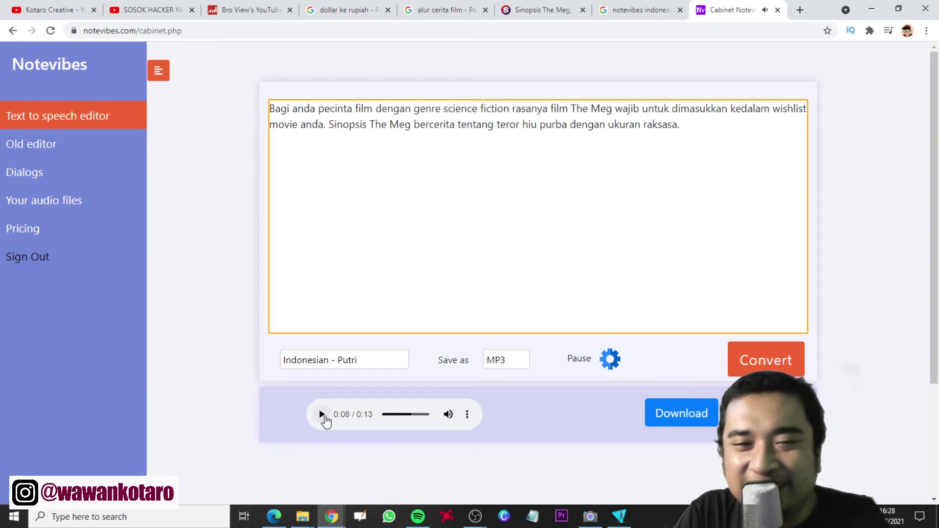
# Step: Switch the voice to Indonesian - Rio and convert the synopsis again
pyautogui.click(341, 368)
pyautogui.scroll(-1, 351, 335)
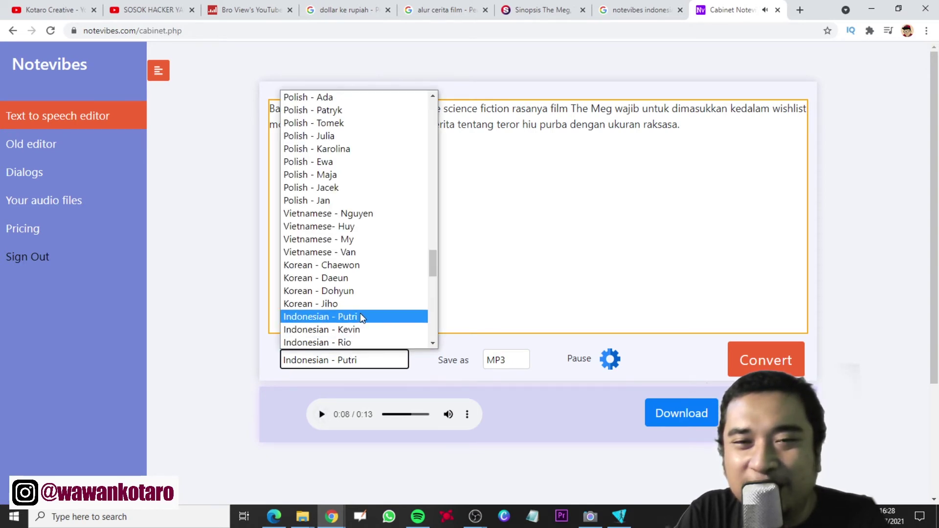
pyautogui.scroll(-1, 365, 317)
pyautogui.scroll(-1, 366, 294)
pyautogui.click(371, 228)
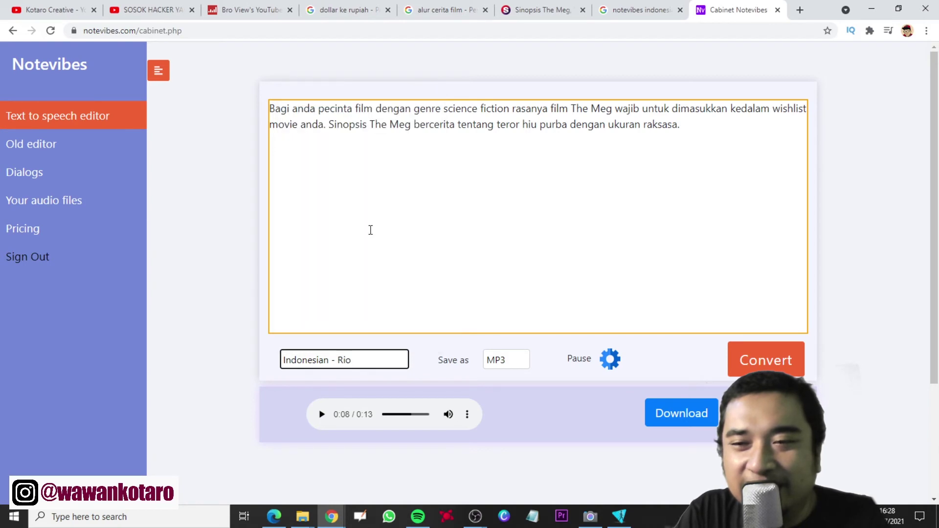
pyautogui.click(744, 349)
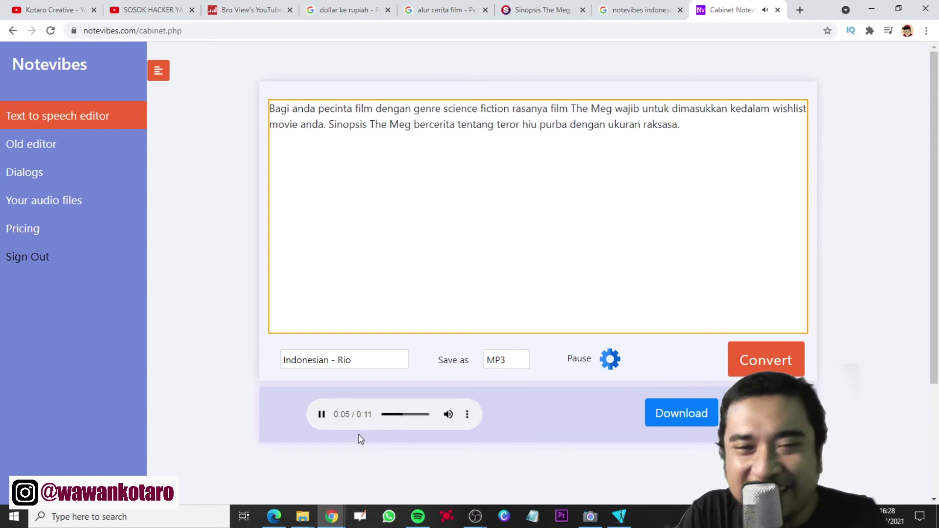
# Step: Pause the Rio voice clip and save it as an MP3 into the ALUR FILM folder
pyautogui.click(322, 415)
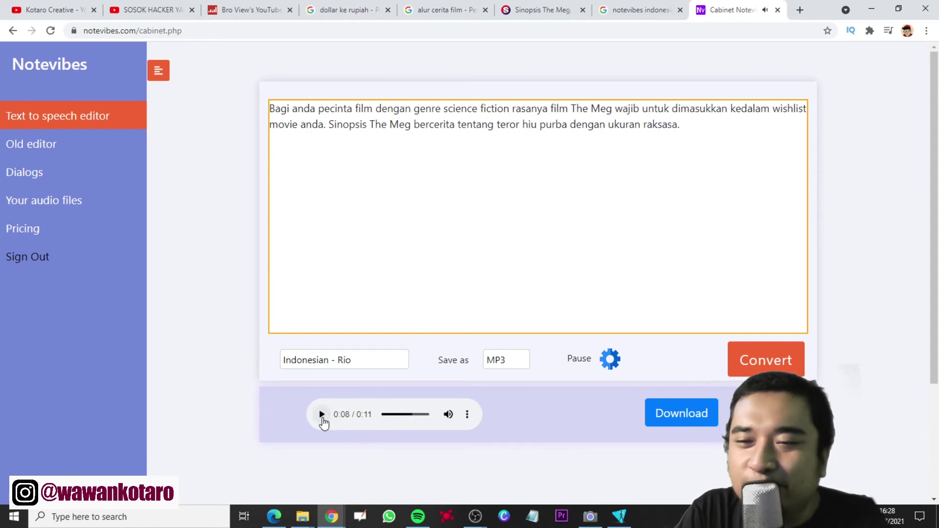
pyautogui.click(684, 415)
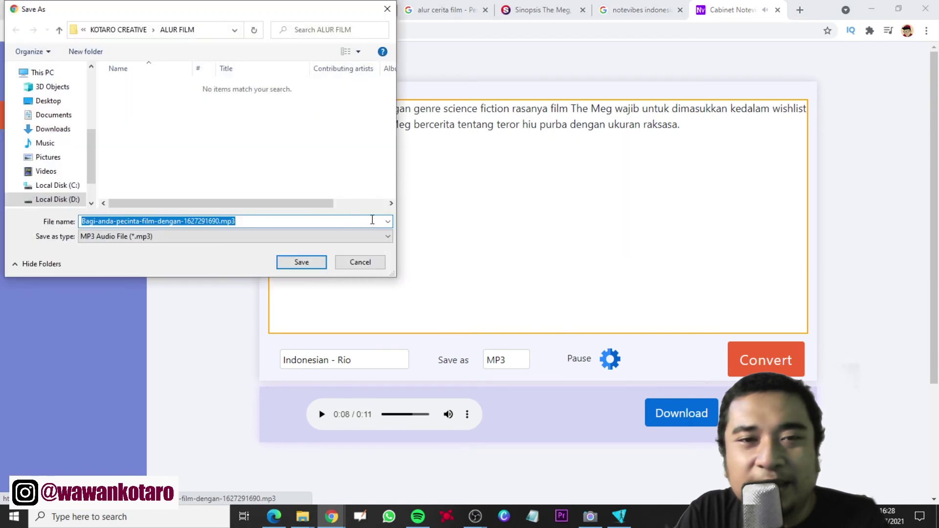
pyautogui.click(304, 262)
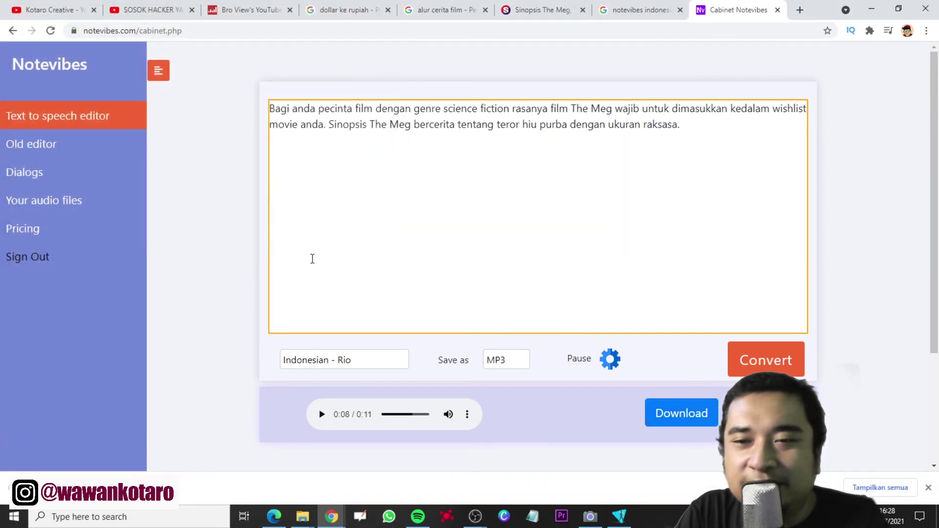
pyautogui.click(868, 489)
# Step: Play the downloaded MP3 from the ALUR FILM folder in Groove Music, raising the volume
pyautogui.click(382, 171)
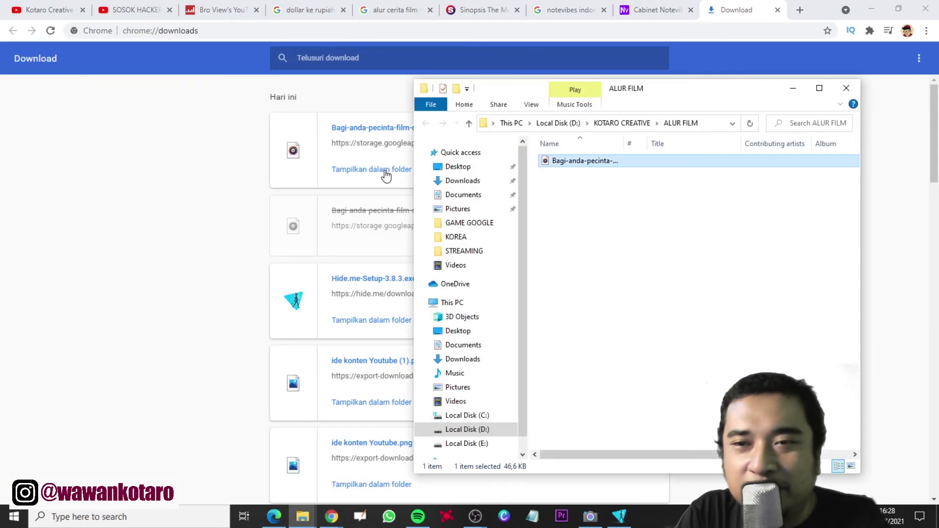
pyautogui.doubleClick(561, 161)
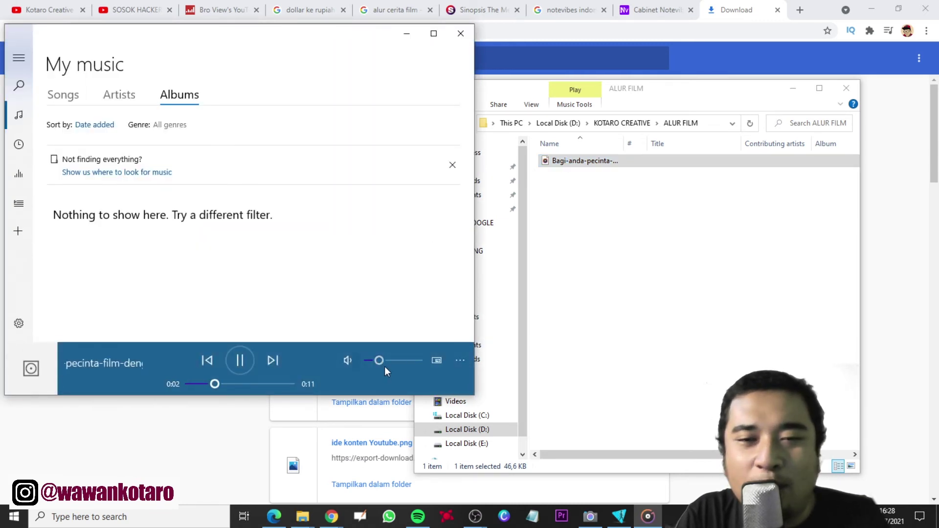
pyautogui.moveTo(382, 361); pyautogui.dragTo(395, 363)
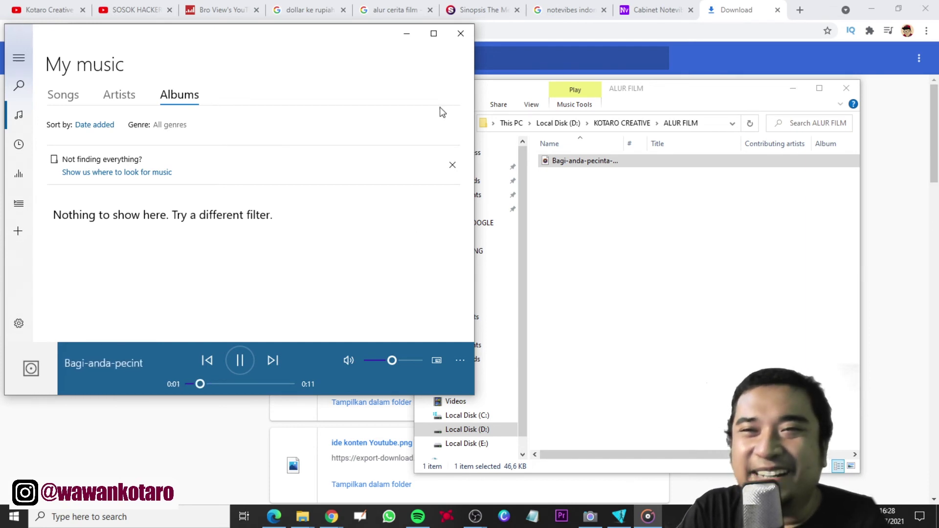
# Step: Pause the MP3 playback and minimize the Groove Music player
pyautogui.click(410, 34)
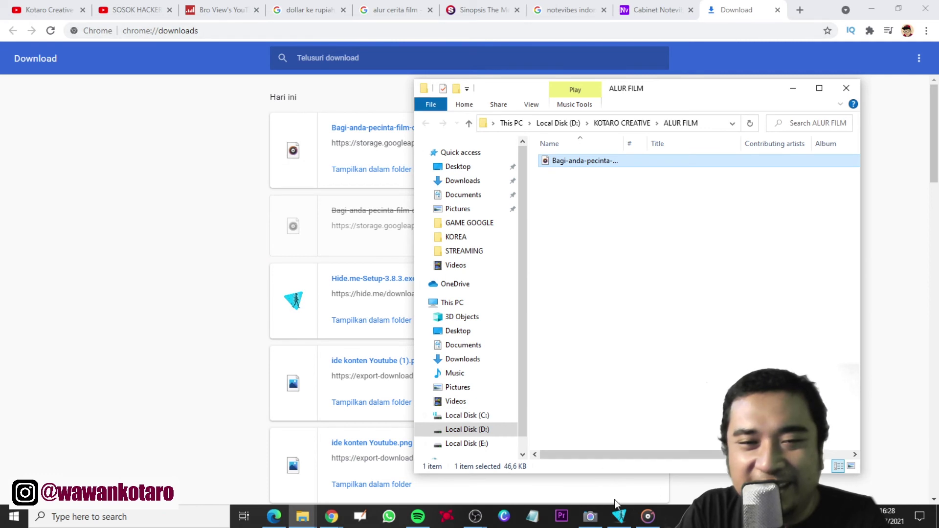
pyautogui.click(648, 516)
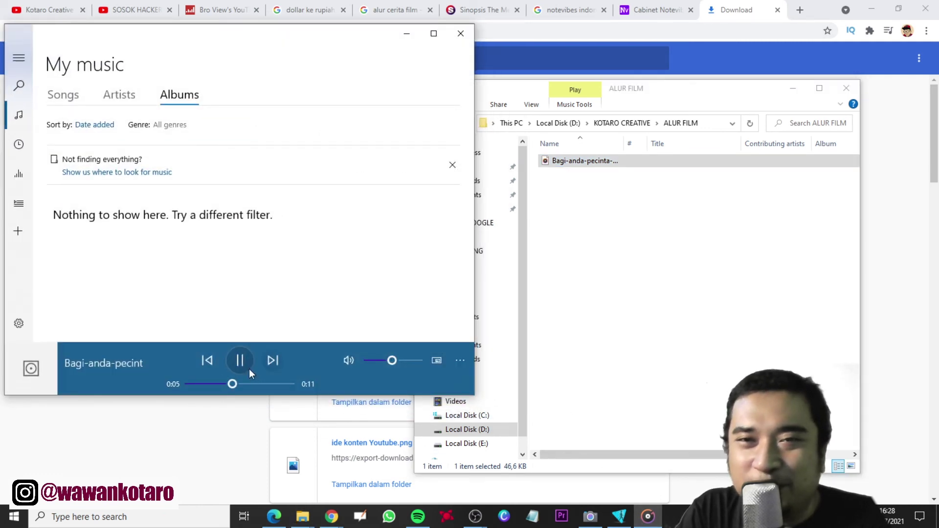
pyautogui.click(248, 369)
pyautogui.click(406, 38)
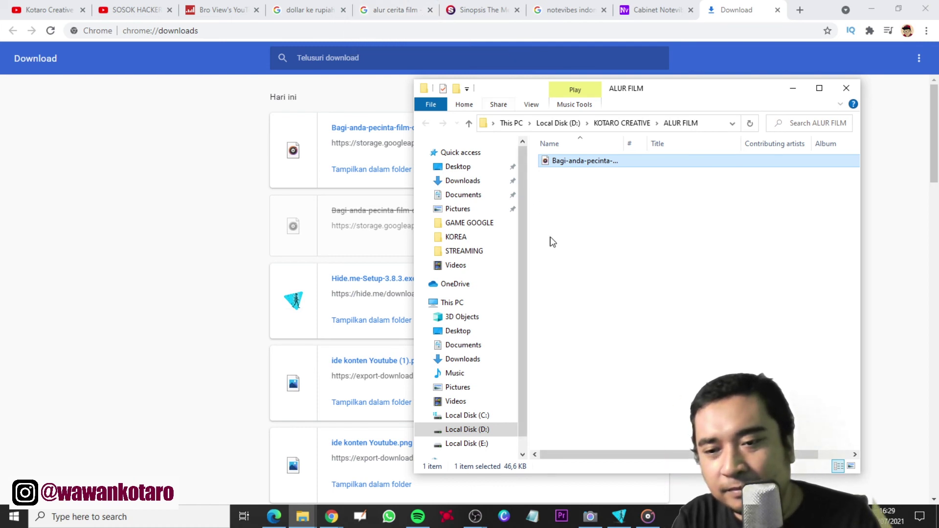
# Step: Switch to OBS Studio and stop the screen recording, confirming with Yes
pyautogui.click(590, 517)
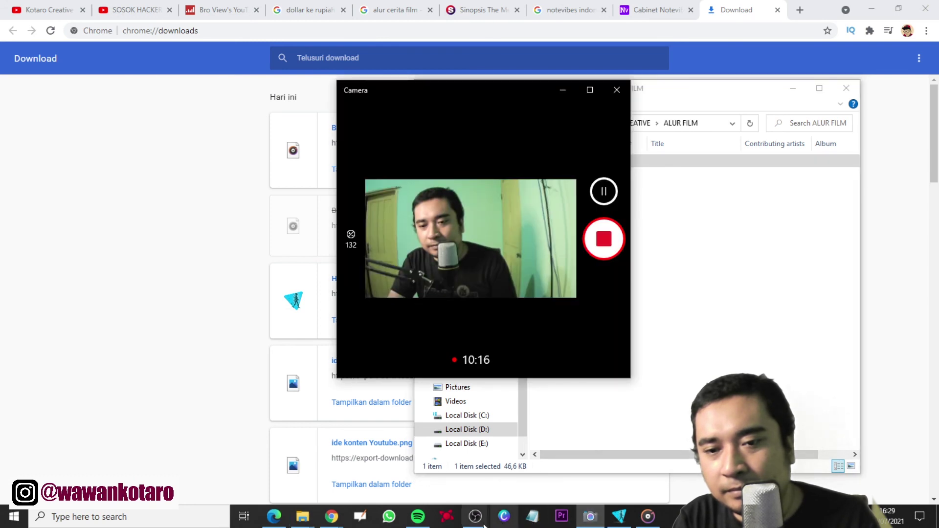
pyautogui.moveTo(474, 516)
pyautogui.click(459, 484)
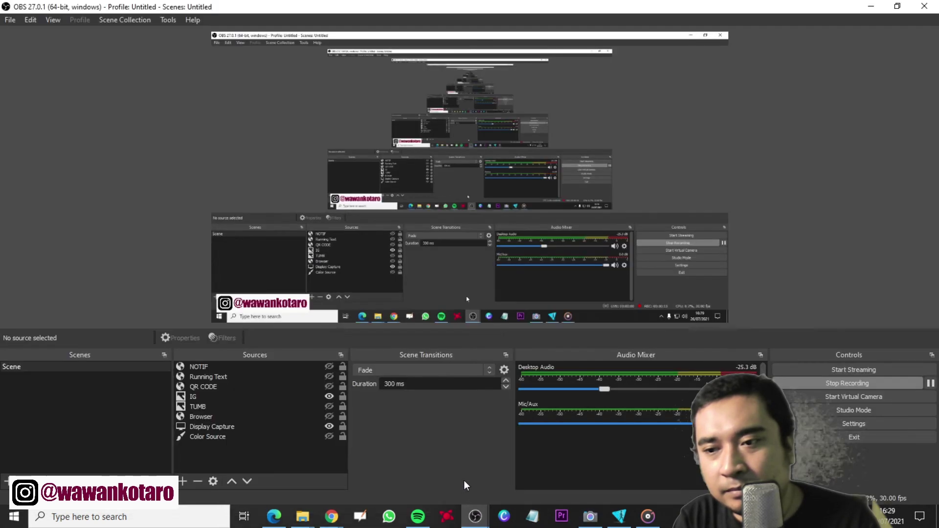
pyautogui.click(809, 383)
pyautogui.click(492, 274)
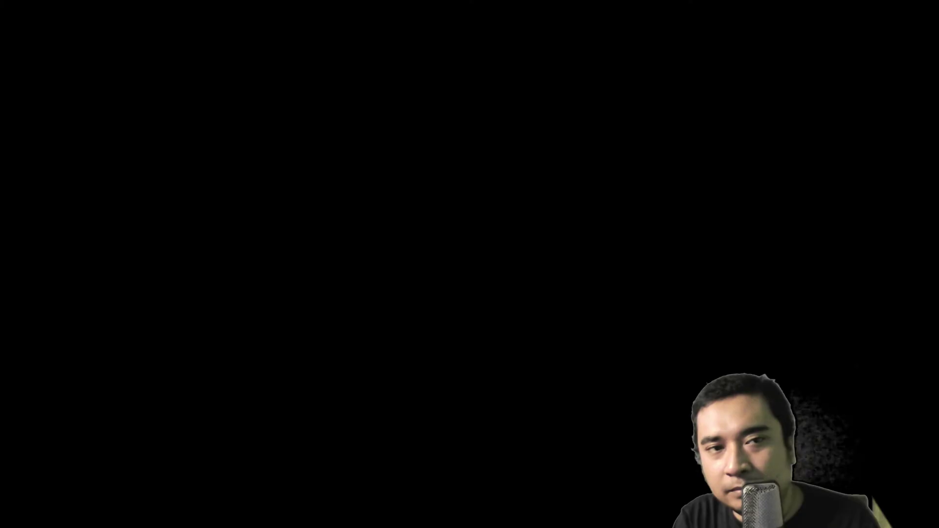